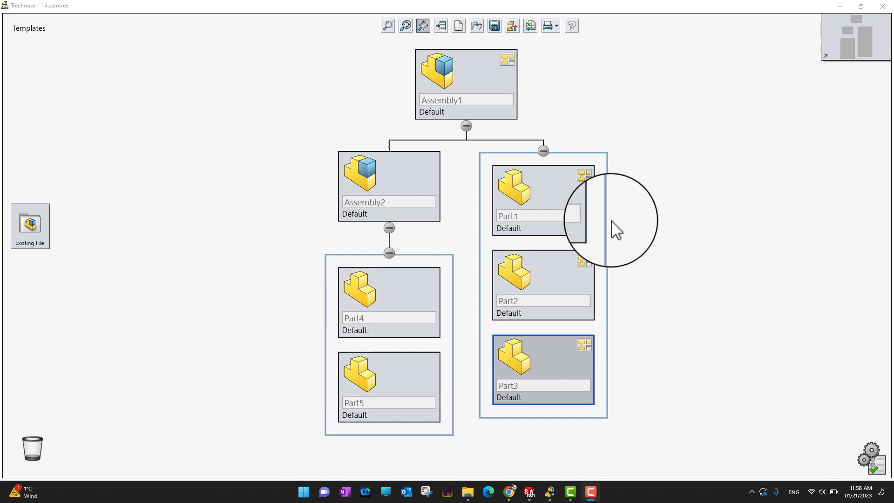
Step: Show the drawings attached to Part1, Part2, Part3 and the top-level Assembly1
{"action": "left_click", "coordinate": [586, 178]}
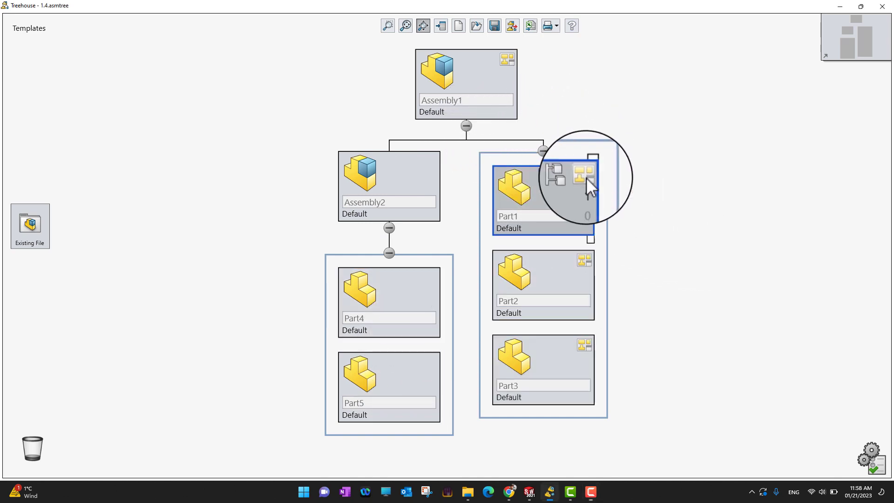
{"action": "left_click", "coordinate": [586, 263]}
{"action": "left_click", "coordinate": [586, 346]}
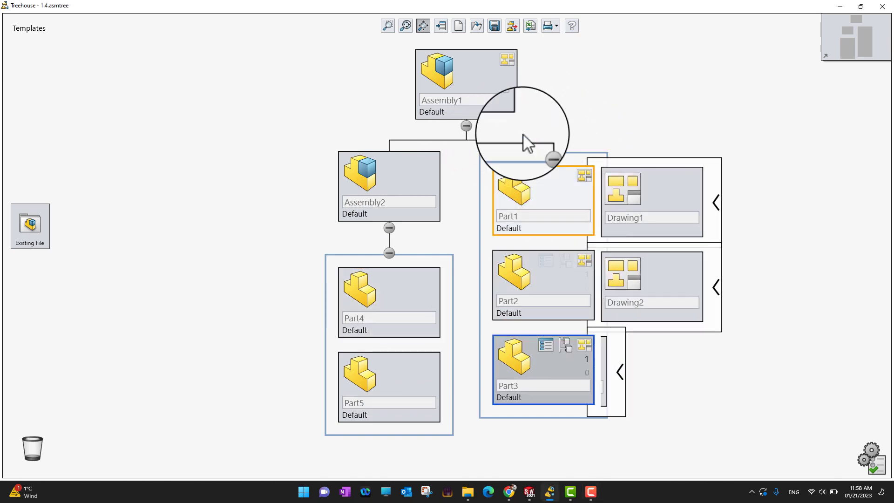
{"action": "left_click", "coordinate": [507, 60]}
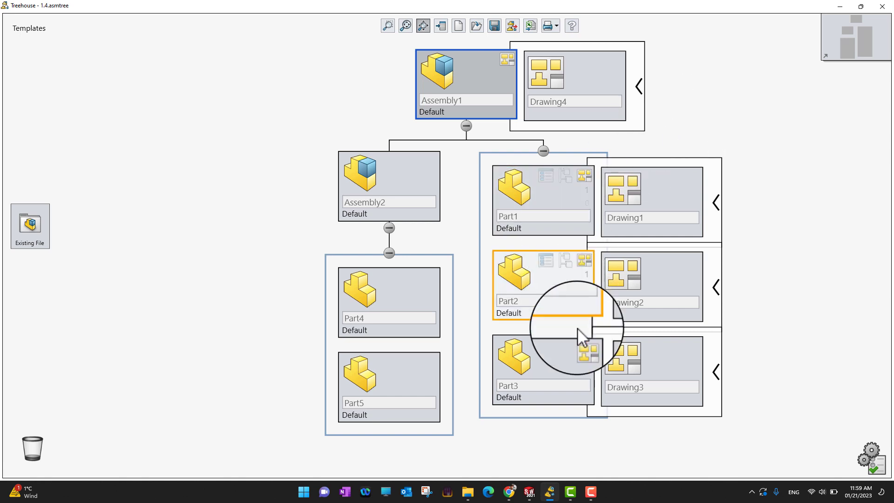
Step: Switch to SOLIDWORKS and open the 1.4 assembly from the Exercise Files Ch 1 folder 1.4
{"action": "left_click", "coordinate": [530, 493]}
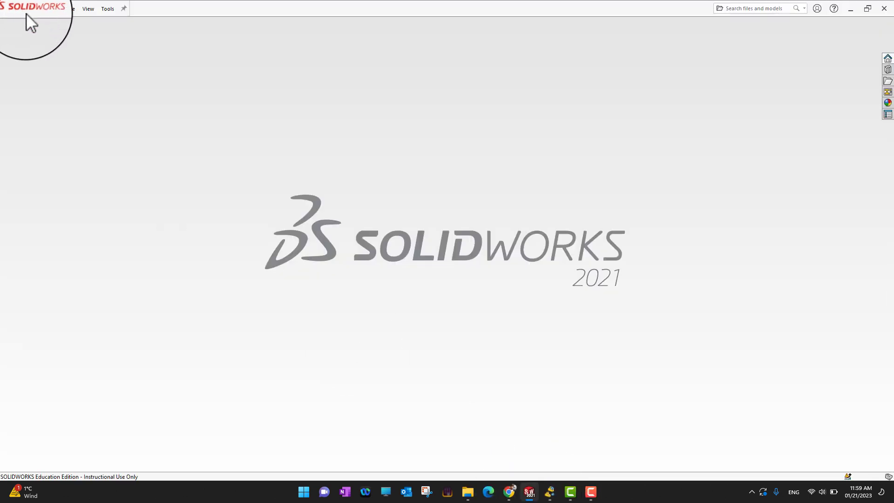
{"action": "left_click", "coordinate": [70, 9]}
{"action": "left_click", "coordinate": [88, 36]}
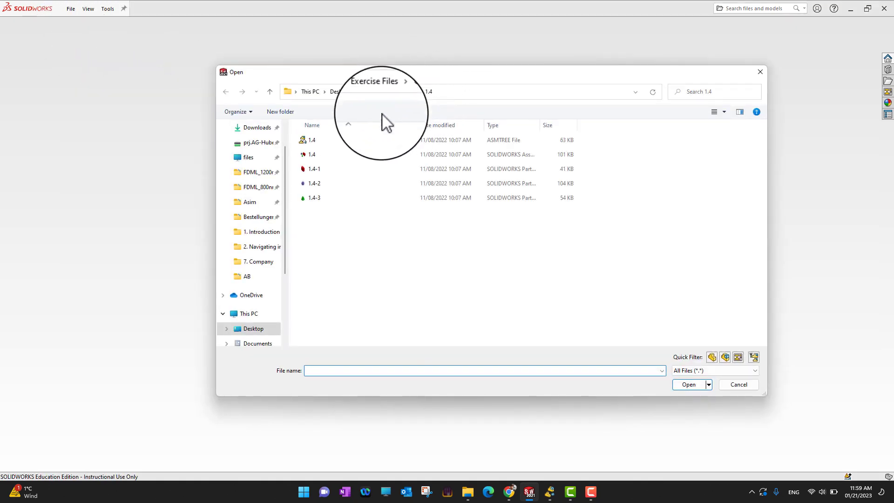
{"action": "left_click", "coordinate": [497, 158]}
{"action": "double_click", "coordinate": [498, 158]}
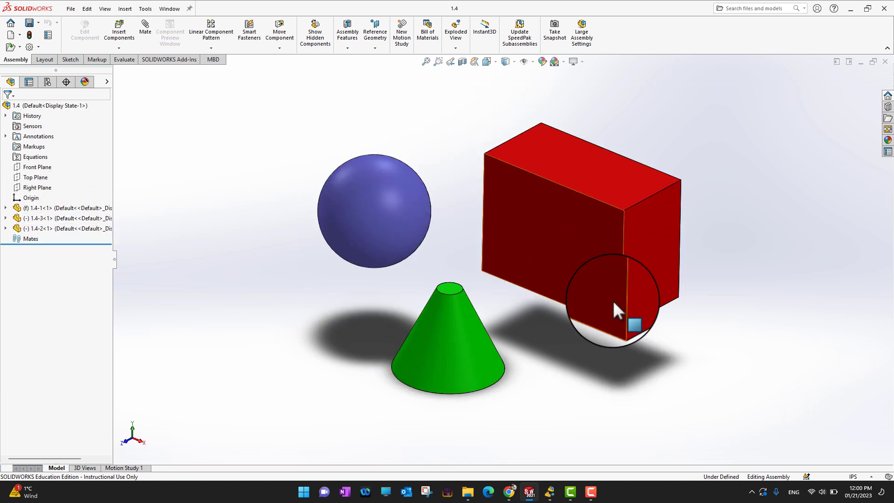
Step: Close the 1.4 assembly and switch to File Explorer showing the Exercise Files Ch 1 folder 1.4
{"action": "left_click", "coordinate": [888, 53]}
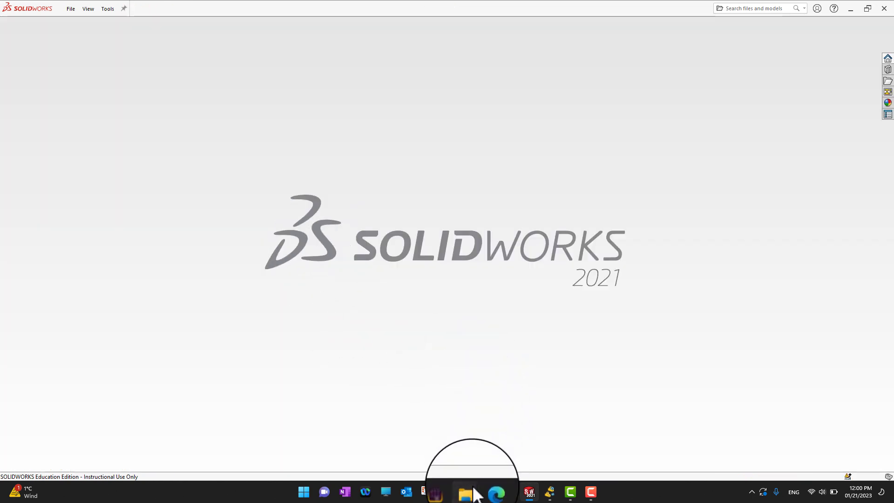
{"action": "mouse_move", "coordinate": [468, 490]}
{"action": "left_click", "coordinate": [435, 463]}
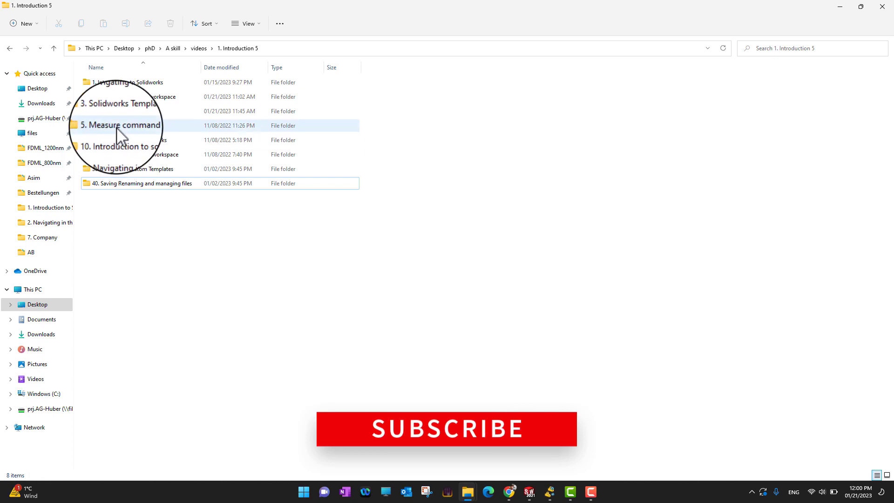
{"action": "mouse_move", "coordinate": [469, 490]}
{"action": "left_click", "coordinate": [526, 441]}
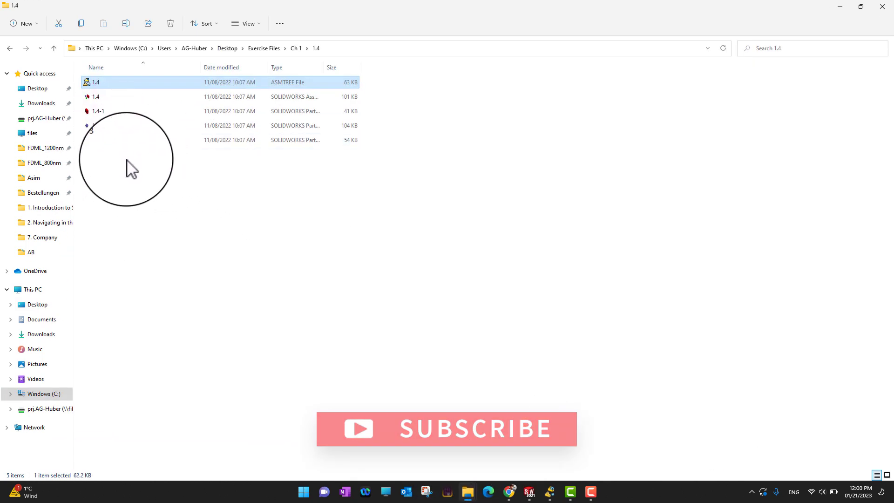
{"action": "left_click", "coordinate": [352, 96]}
{"action": "left_click_drag", "start_coordinate": [179, 179], "coordinate": [171, 112]}
{"action": "left_click", "coordinate": [194, 195]}
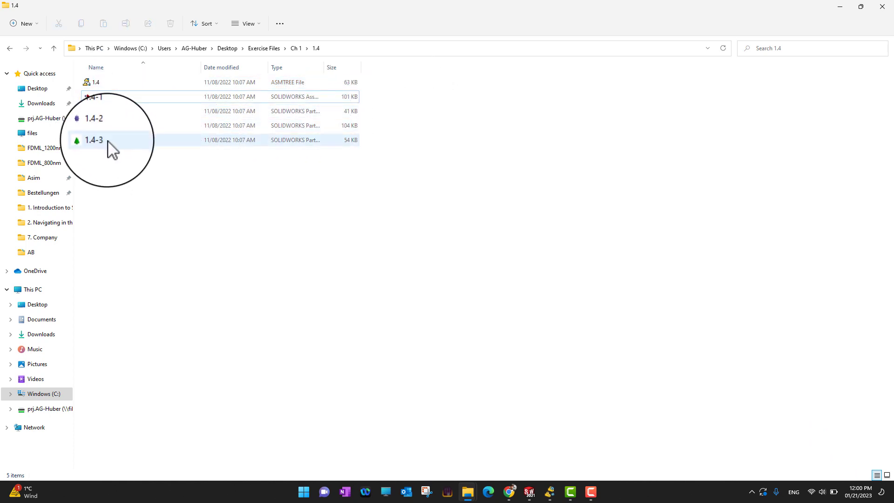
Step: Rename the green cone part file 1.4-3 as 1.4-4
{"action": "left_click", "coordinate": [108, 141]}
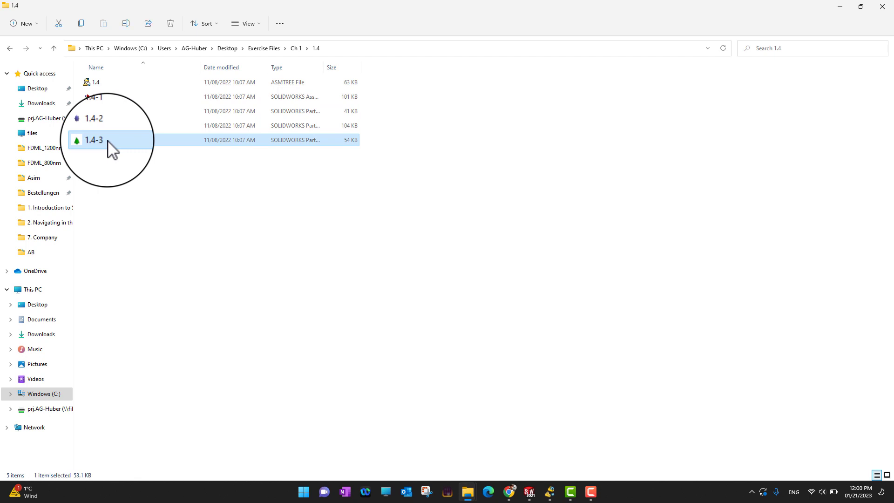
{"action": "left_click", "coordinate": [107, 141]}
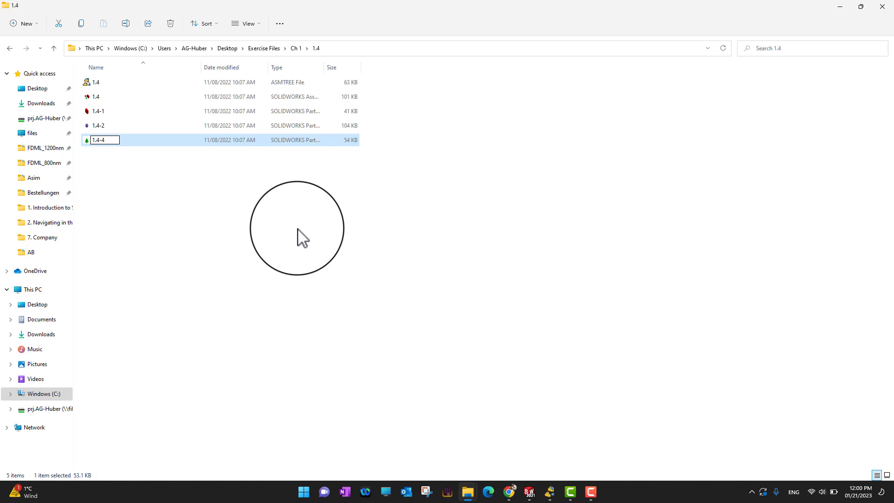
{"action": "left_click", "coordinate": [303, 226]}
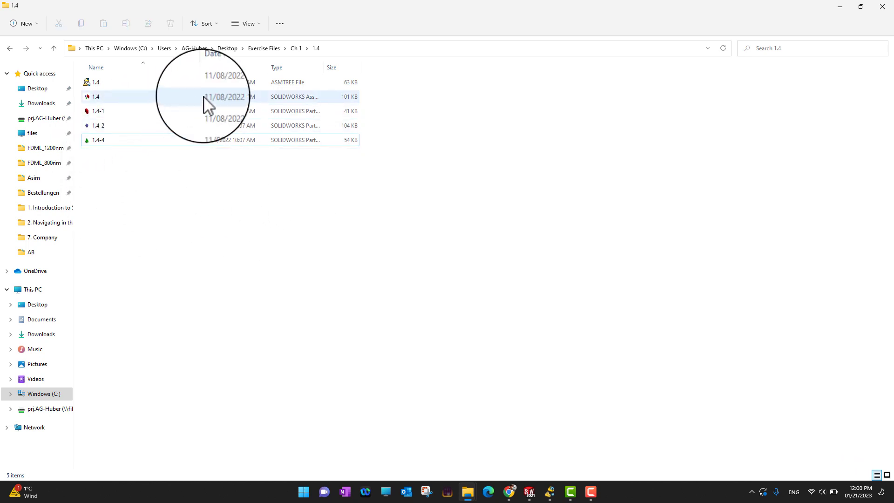
Step: Switch to SOLIDWORKS, open the 1.4 assembly with its missing component suppressed, and dismiss the open summary
{"action": "left_click", "coordinate": [529, 492]}
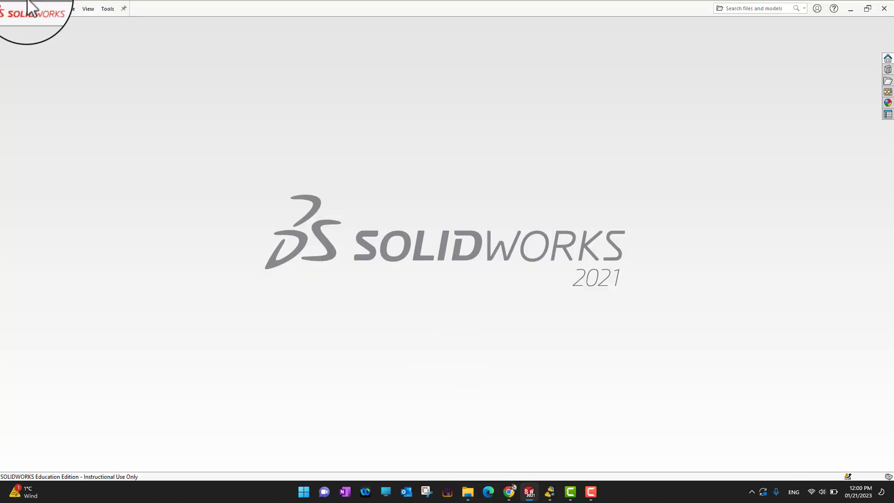
{"action": "left_click", "coordinate": [66, 10]}
{"action": "left_click", "coordinate": [83, 38]}
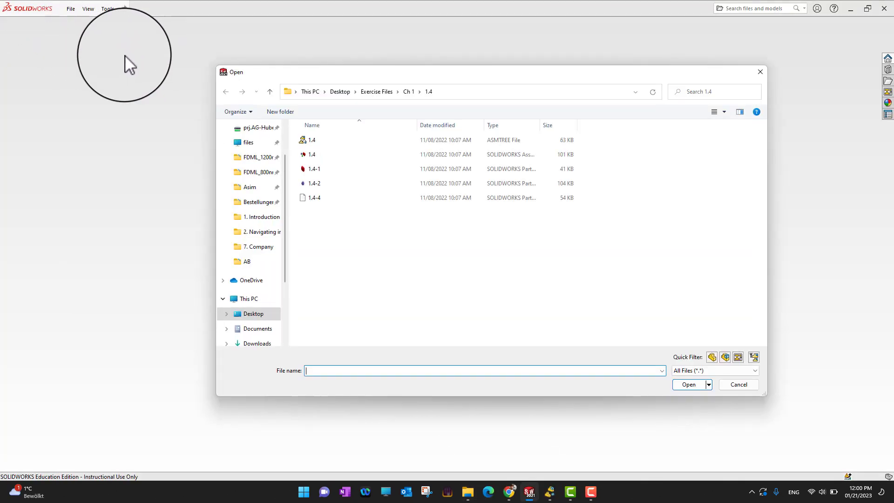
{"action": "double_click", "coordinate": [328, 157]}
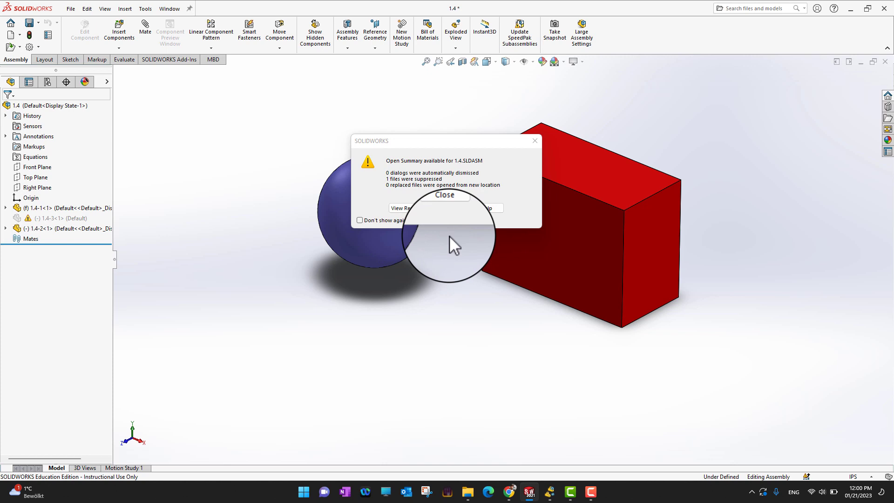
{"action": "left_click", "coordinate": [446, 209]}
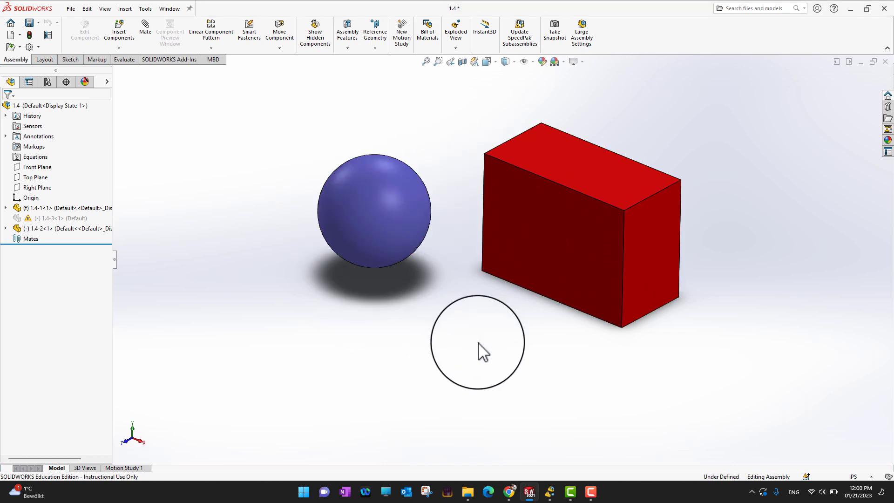
Step: Close the 1.4 assembly without saving and open it again from the same folder
{"action": "left_click", "coordinate": [885, 62]}
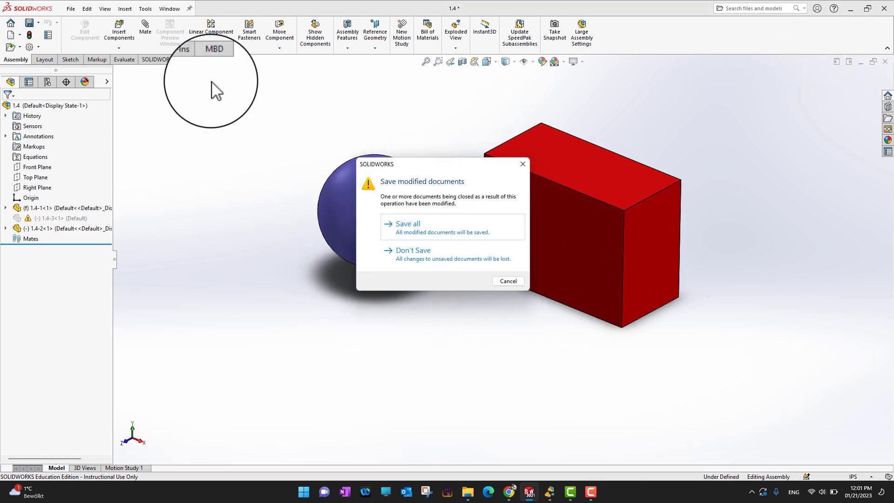
{"action": "left_click", "coordinate": [419, 253]}
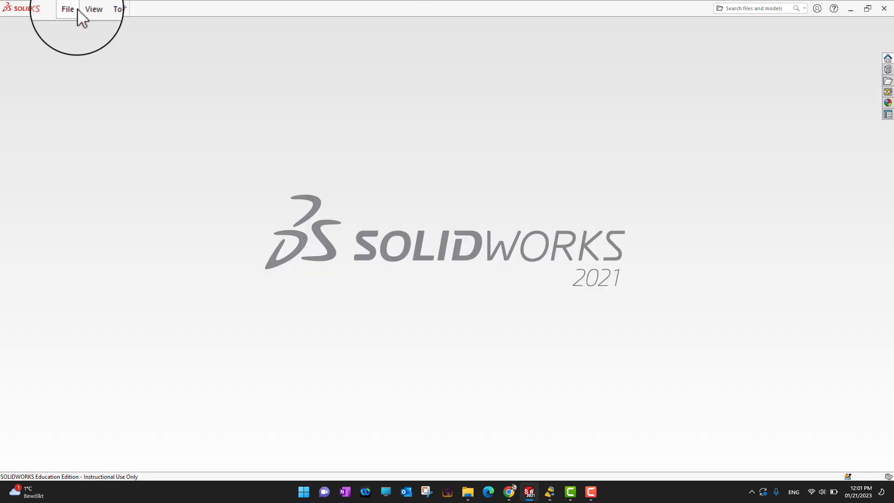
{"action": "left_click", "coordinate": [77, 9]}
{"action": "left_click", "coordinate": [80, 37]}
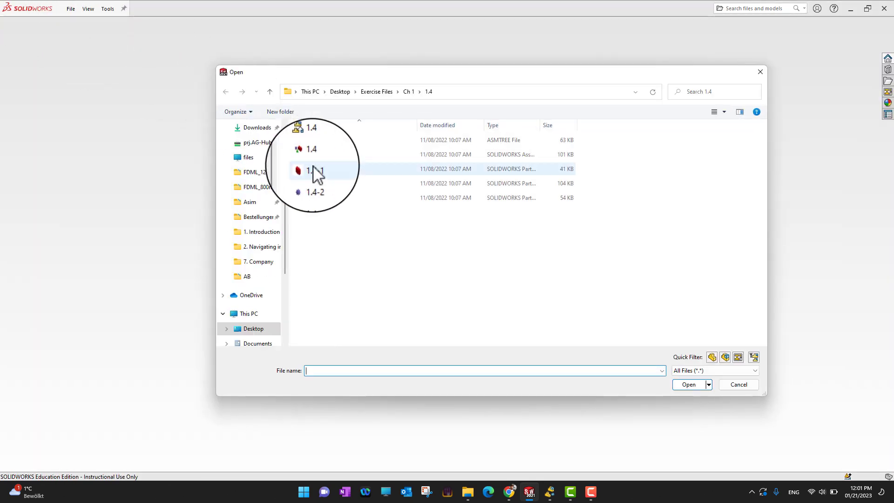
{"action": "double_click", "coordinate": [312, 154]}
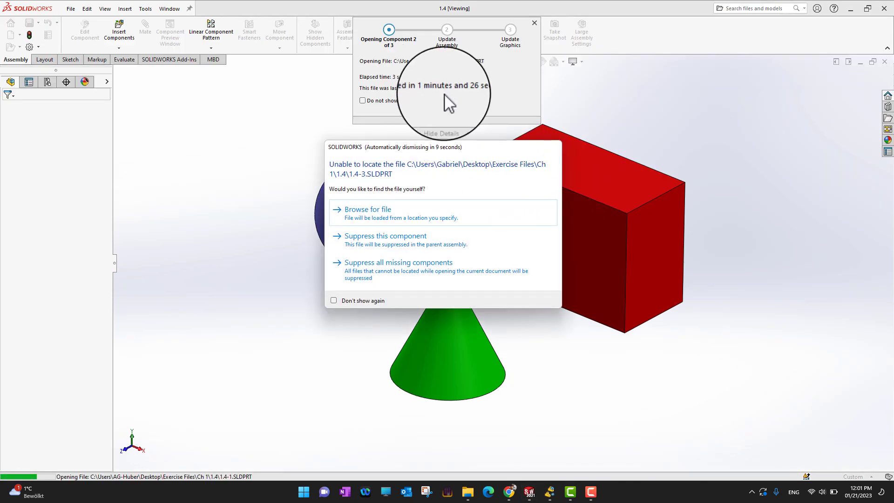
Step: Try browsing for the missing 1.4-3 part file, cancel the file selection, and dismiss the open summary
{"action": "left_click", "coordinate": [378, 214]}
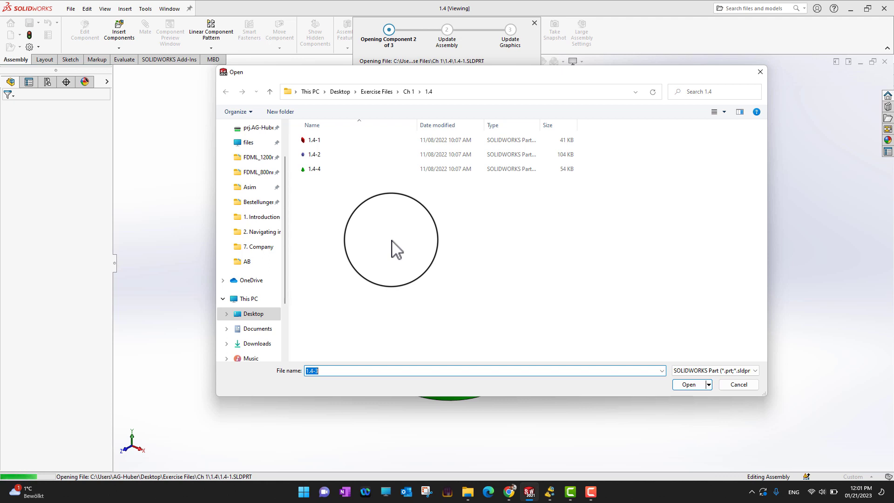
{"action": "left_click", "coordinate": [728, 385]}
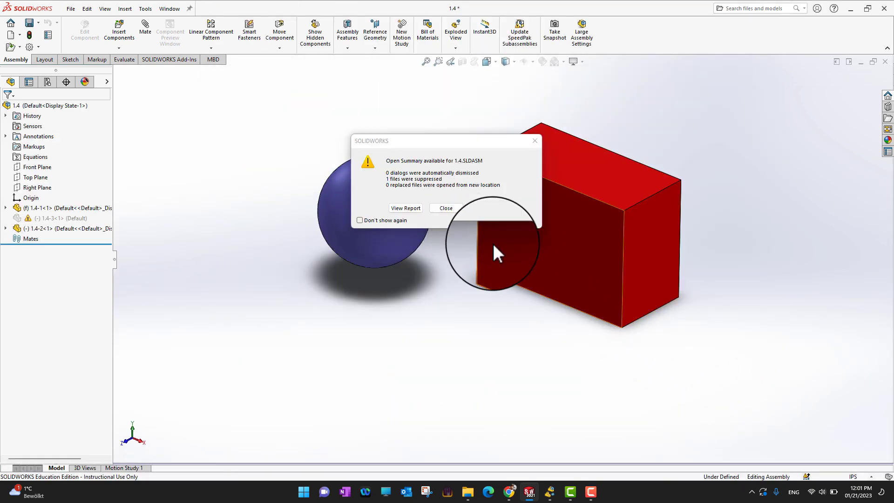
{"action": "left_click", "coordinate": [440, 210]}
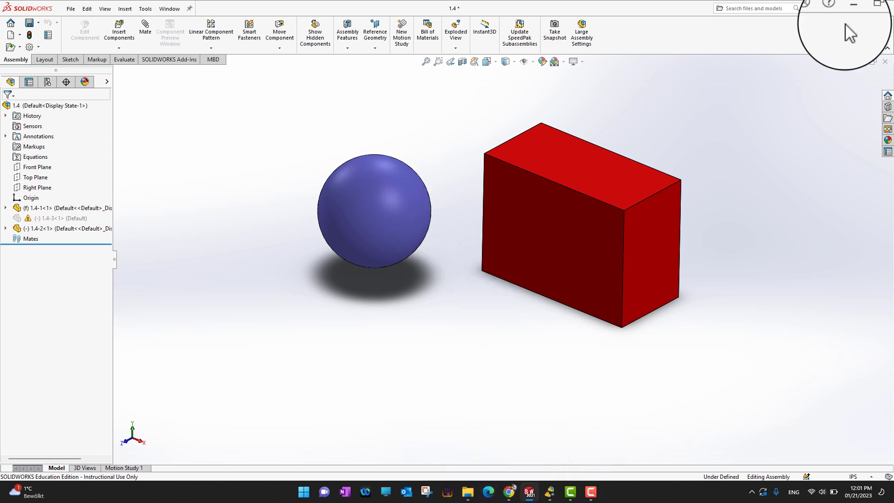
Step: Close the assembly without saving its changes and switch to File Explorer showing the 1.4 folder
{"action": "left_click", "coordinate": [882, 61]}
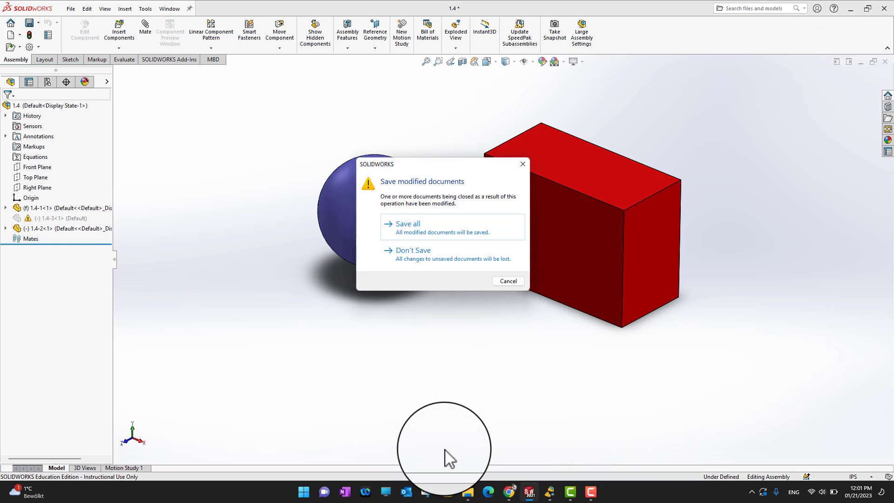
{"action": "left_click", "coordinate": [438, 263]}
{"action": "mouse_move", "coordinate": [466, 487]}
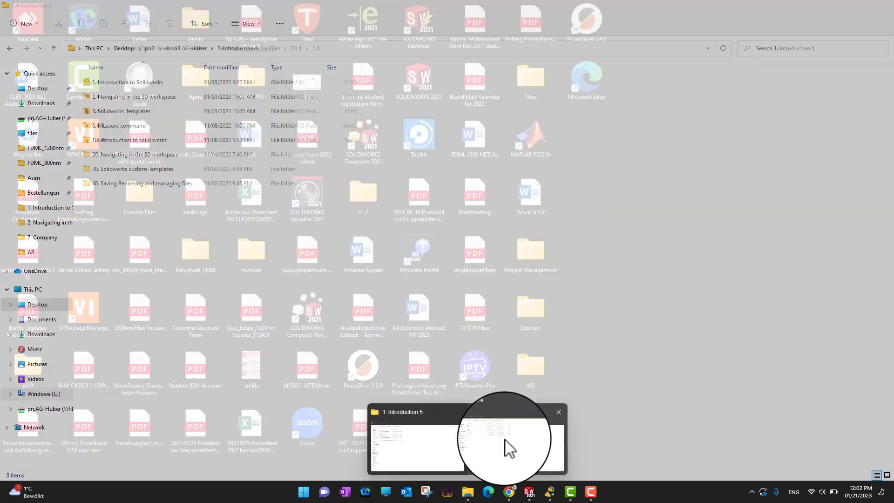
{"action": "left_click", "coordinate": [505, 440]}
Step: Rename the green cone part file 1.4-4 back to 1.4-3
{"action": "left_click", "coordinate": [106, 139]}
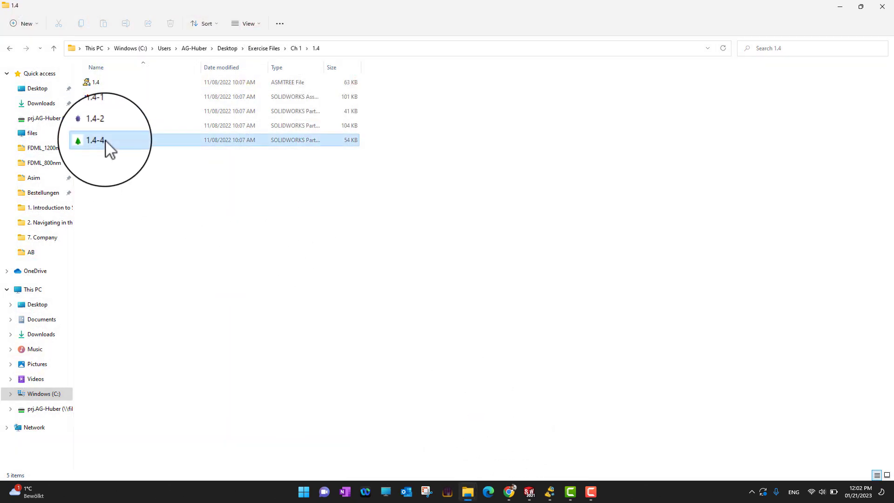
{"action": "left_click", "coordinate": [114, 139]}
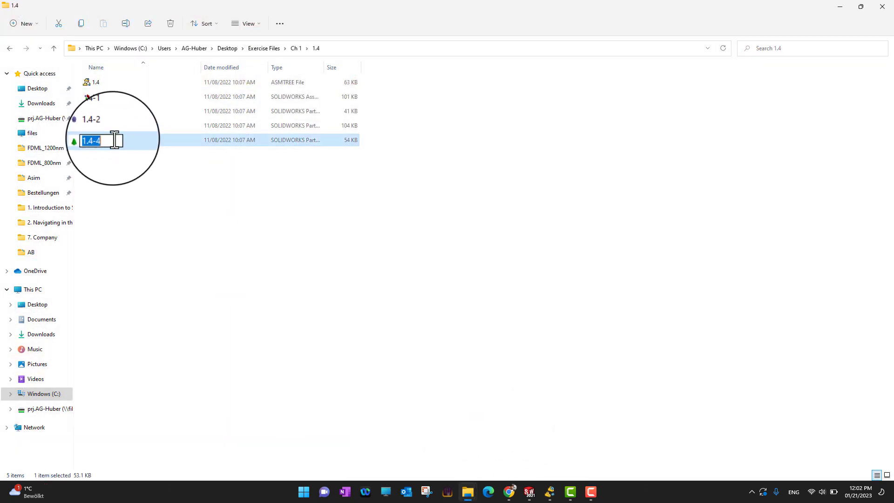
{"action": "left_click", "coordinate": [114, 140]}
{"action": "key", "text": "BackSpace"}
{"action": "type", "text": "3"}
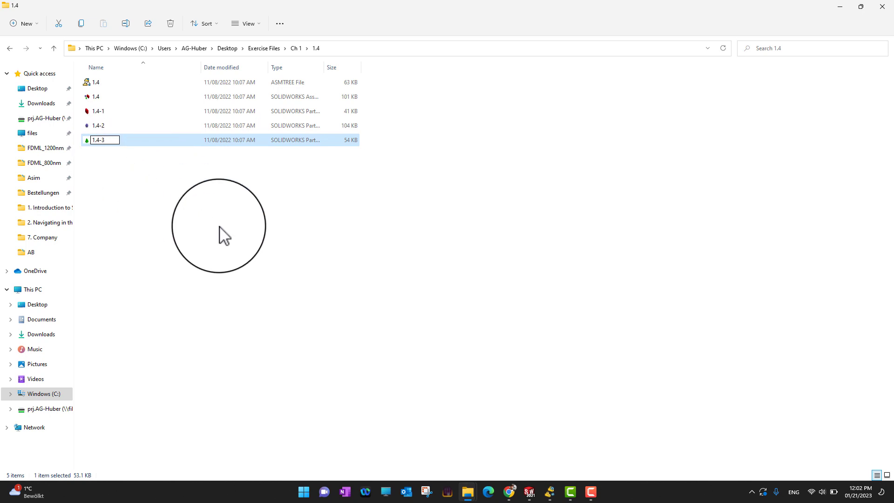
{"action": "left_click", "coordinate": [220, 228]}
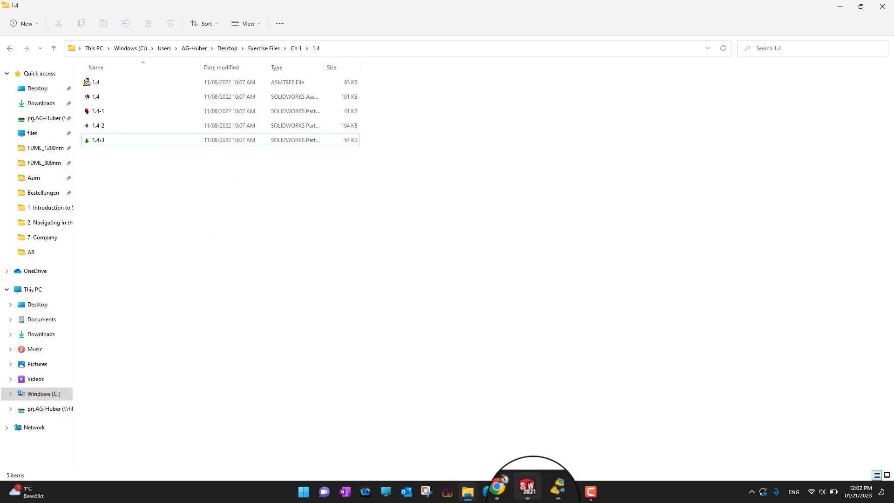
Step: Switch to SOLIDWORKS and reopen the 1.4 assembly with the restored part file name
{"action": "left_click", "coordinate": [529, 492]}
{"action": "left_click", "coordinate": [70, 11]}
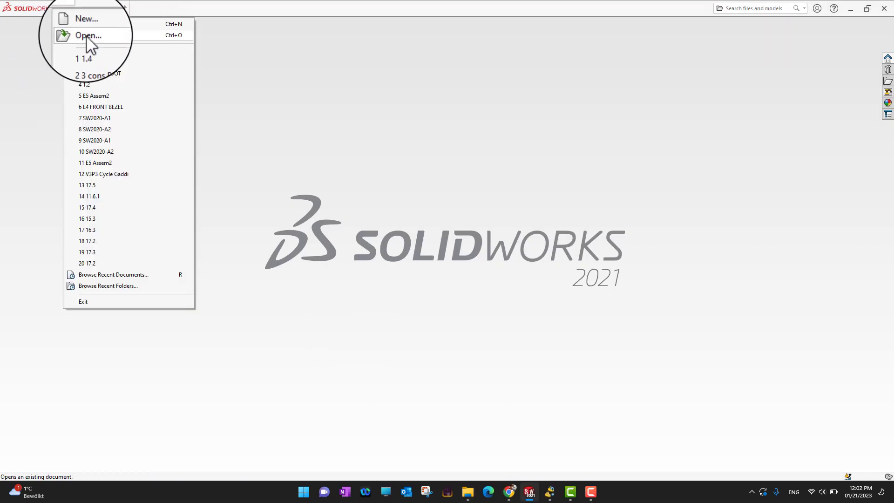
{"action": "left_click", "coordinate": [86, 35]}
{"action": "double_click", "coordinate": [325, 153]}
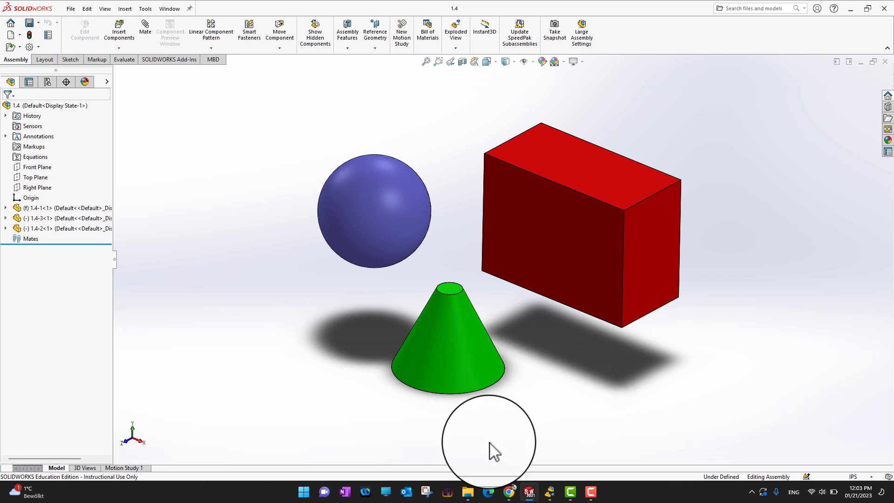
Step: Switch back to the 1.4 exercise folder in File Explorer while keeping the assembly open
{"action": "mouse_move", "coordinate": [468, 493]}
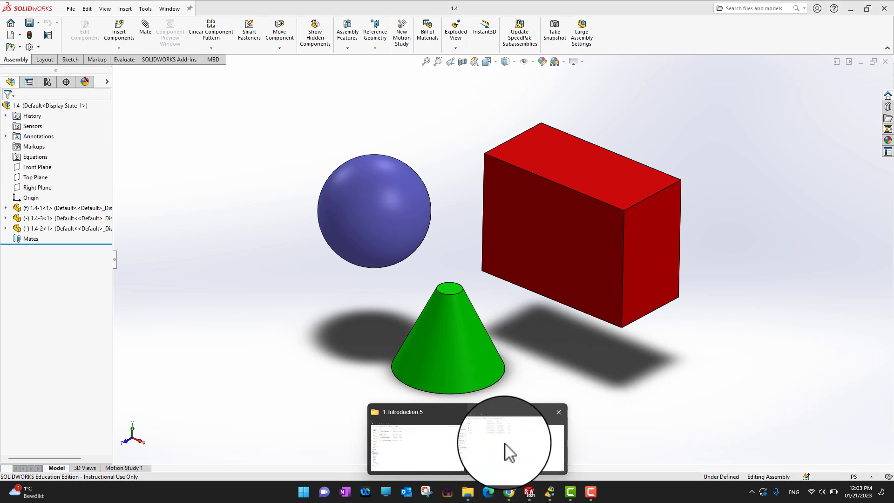
{"action": "left_click", "coordinate": [497, 445]}
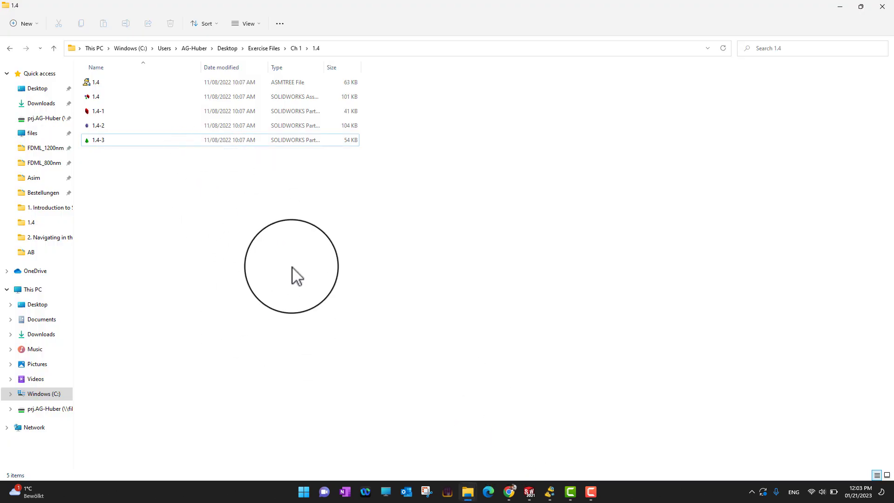